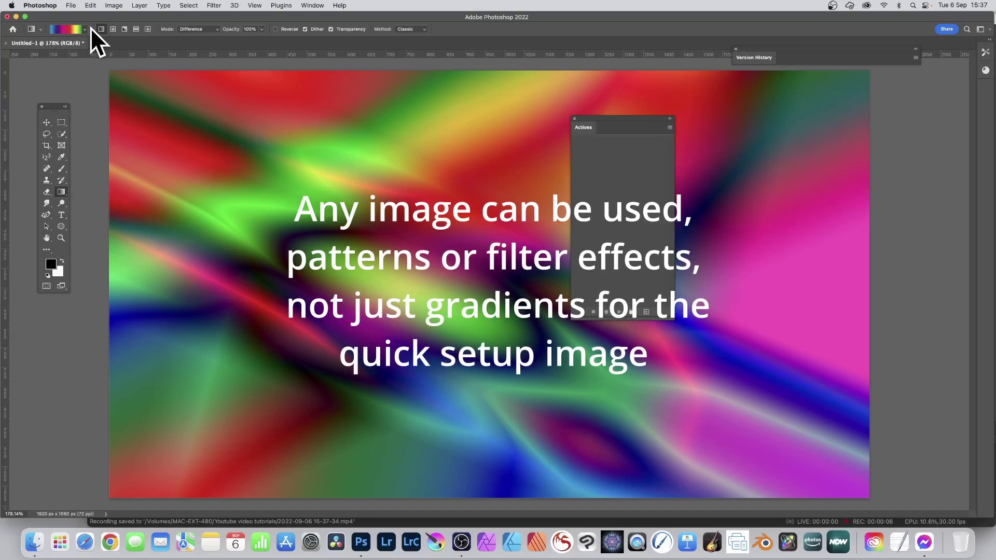
- Keep Difference as the gradient mode and drag two gradients across the canvas to remake the pattern
{"action": "left_click", "coordinate": [198, 30]}
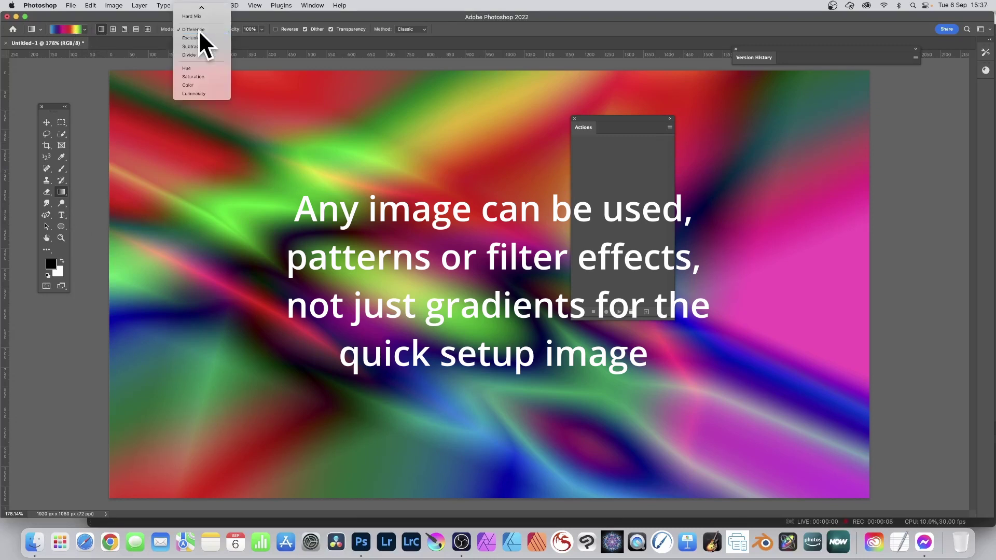
{"action": "left_click", "coordinate": [198, 30]}
{"action": "left_click_drag", "start_coordinate": [330, 146], "coordinate": [602, 328]}
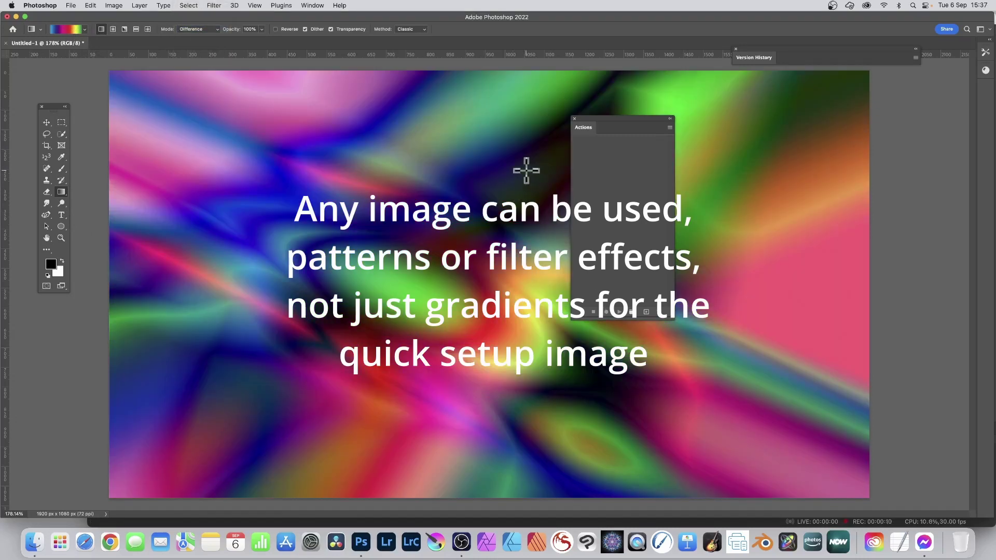
{"action": "left_click_drag", "start_coordinate": [527, 167], "coordinate": [353, 417]}
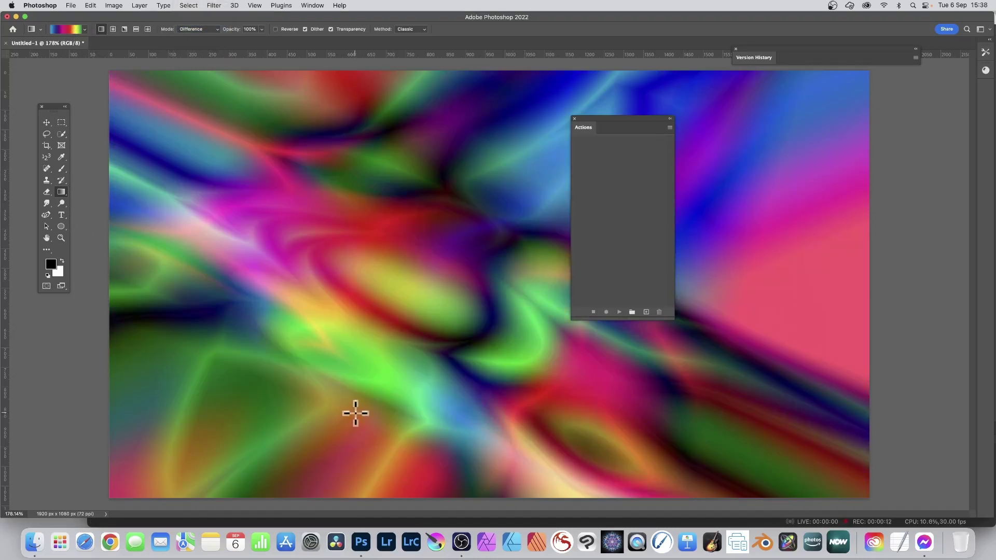
- Create and record Action 1 in Set 1, capturing four gradients dragged across the canvas
{"action": "left_click", "coordinate": [646, 312]}
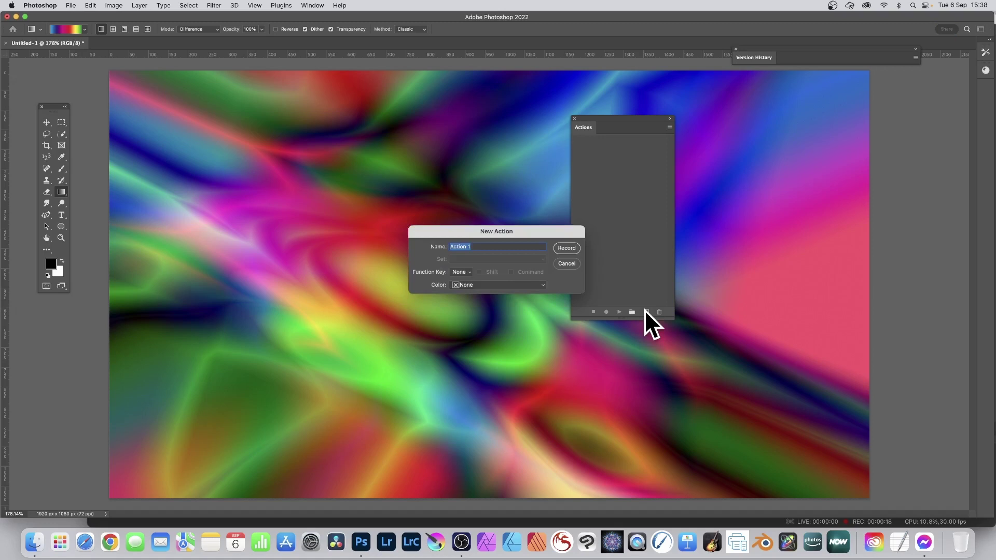
{"action": "left_click", "coordinate": [565, 248]}
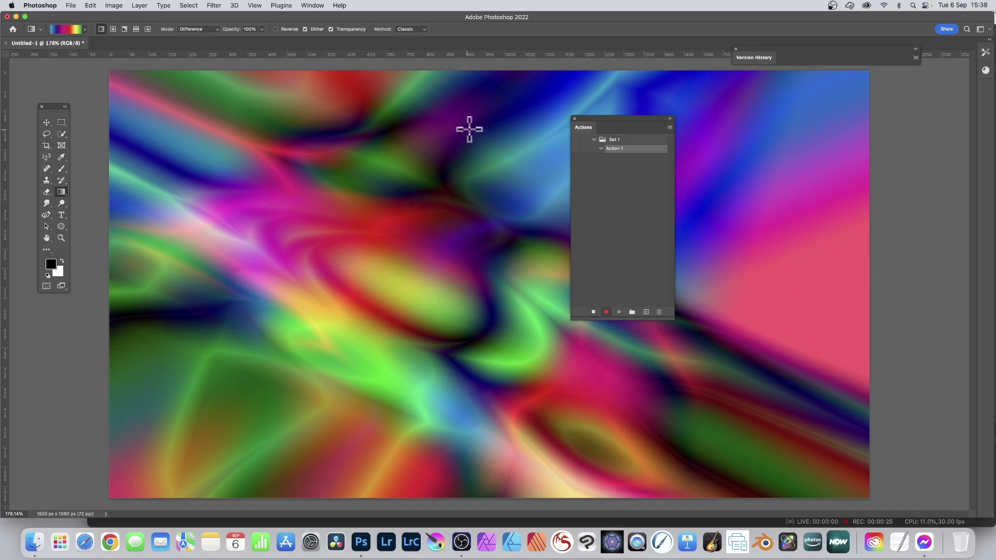
{"action": "left_click_drag", "start_coordinate": [480, 117], "coordinate": [238, 413]}
{"action": "left_click_drag", "start_coordinate": [270, 109], "coordinate": [709, 443]}
{"action": "left_click_drag", "start_coordinate": [467, 105], "coordinate": [227, 389]}
{"action": "left_click_drag", "start_coordinate": [367, 142], "coordinate": [802, 408]}
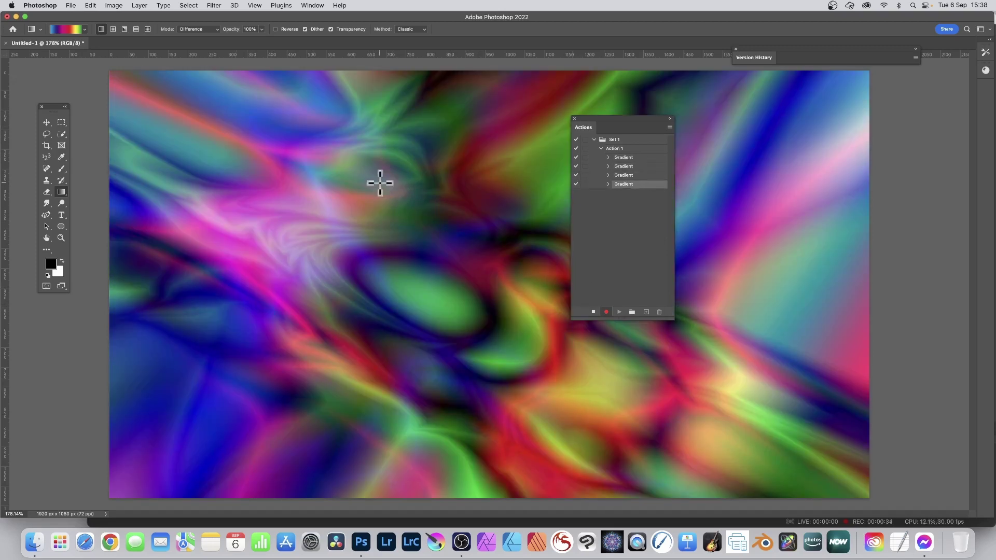
- Apply Filter > Distort > Twirl at a 721 angle to the canvas
{"action": "left_click", "coordinate": [214, 4]}
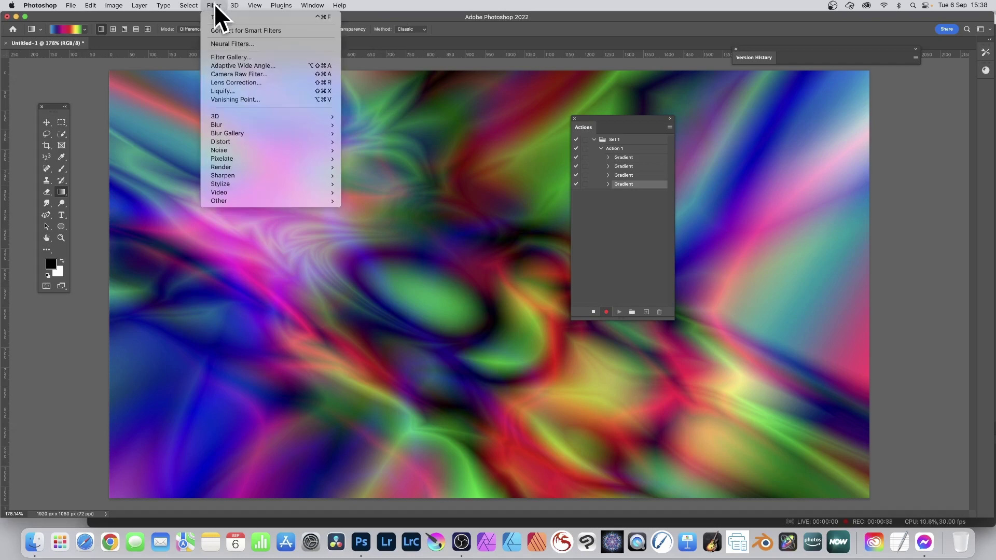
{"action": "mouse_move", "coordinate": [218, 140]}
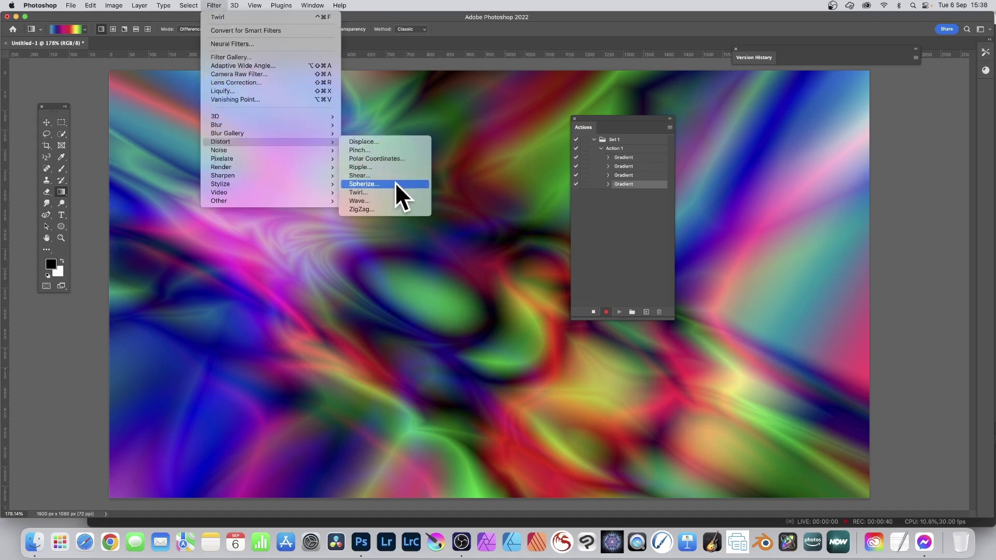
{"action": "left_click", "coordinate": [365, 192]}
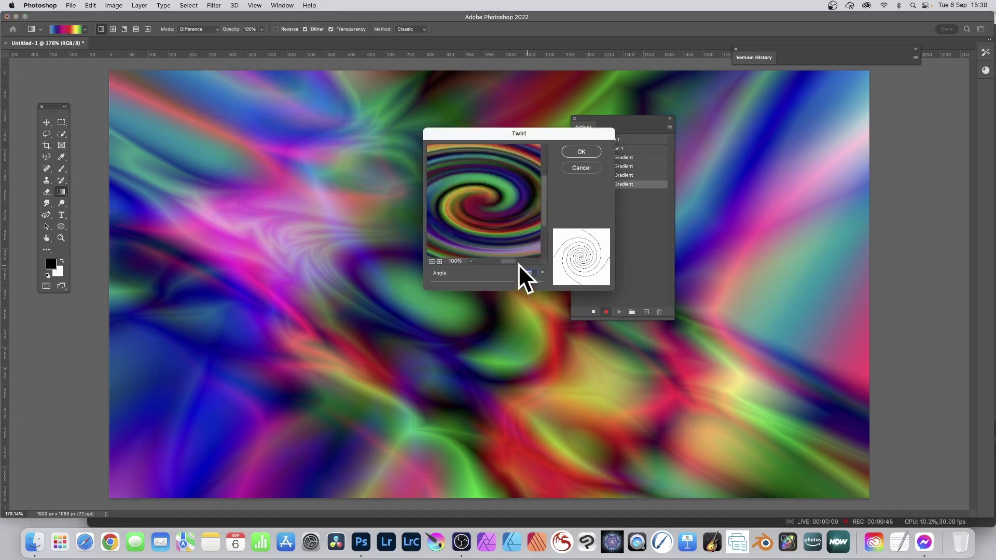
{"action": "left_click", "coordinate": [581, 152]}
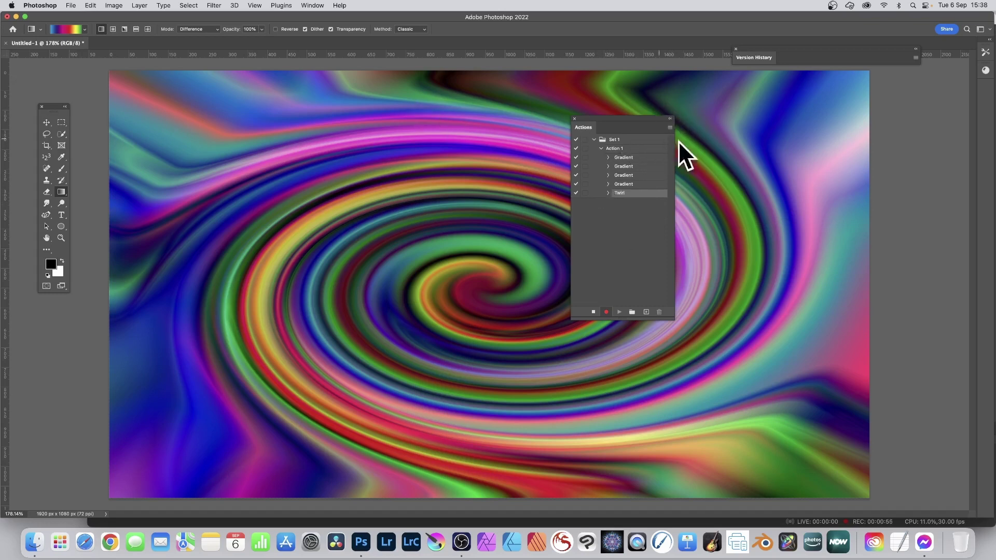
- Insert a Stop step reading 'Please create a selection' with Allow Continue ticked
{"action": "left_click", "coordinate": [669, 127]}
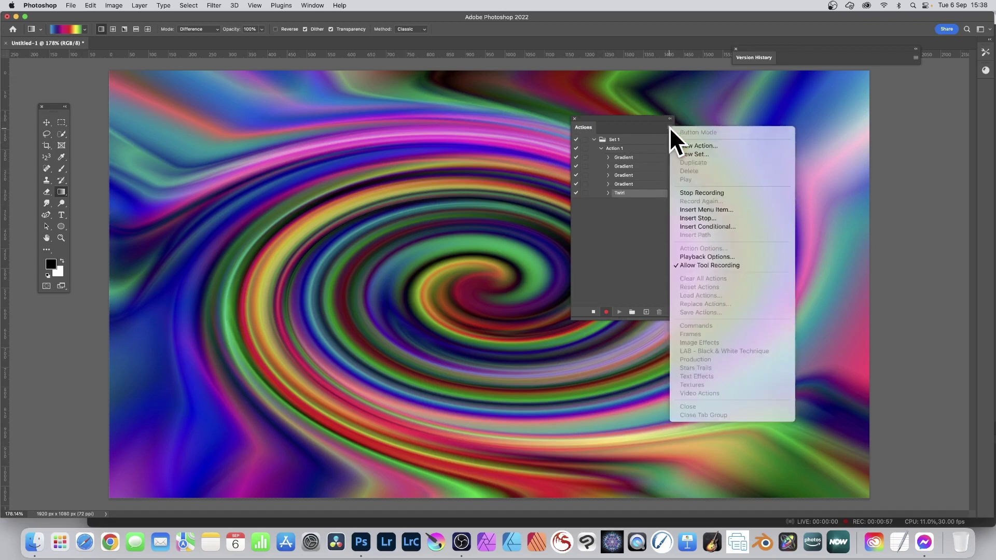
{"action": "left_click", "coordinate": [703, 219]}
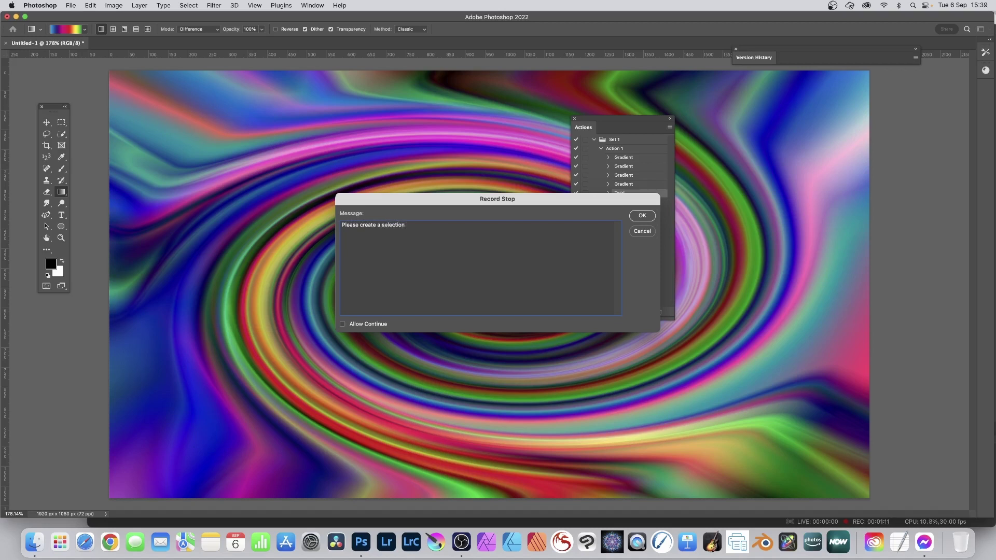
{"action": "left_click", "coordinate": [342, 324]}
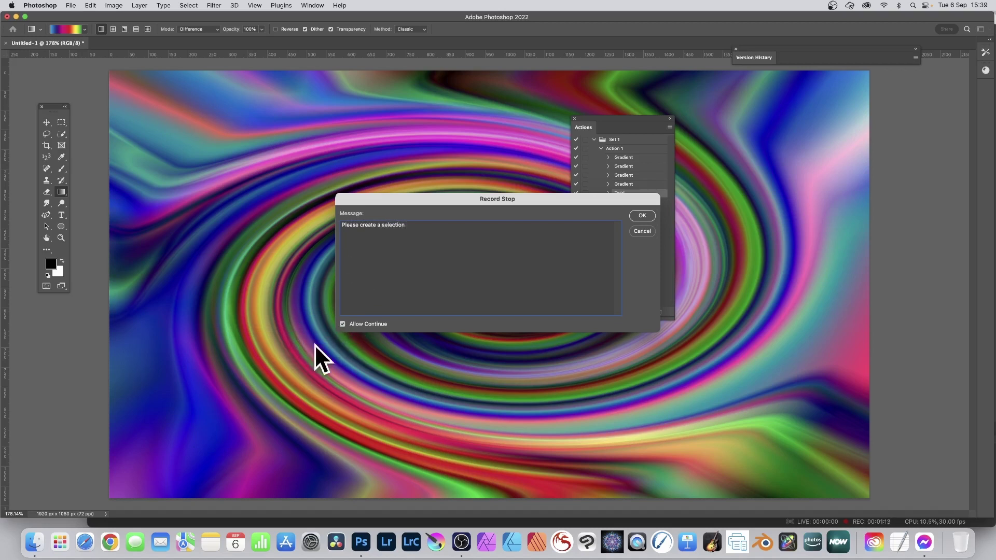
{"action": "left_click", "coordinate": [642, 215]}
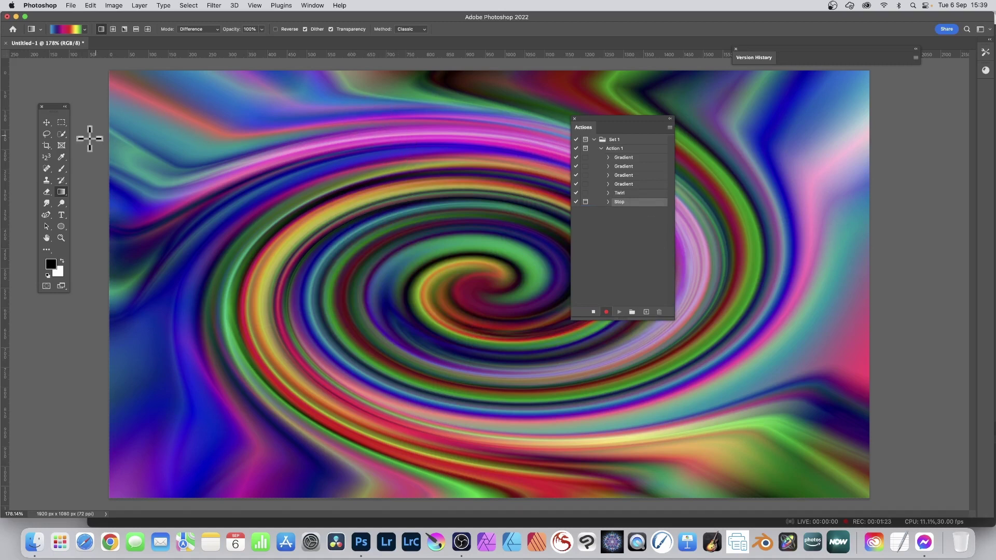
- Select a tall rectangular strip through the swirl's centre with the Rectangular Marquee
{"action": "left_click", "coordinate": [60, 122]}
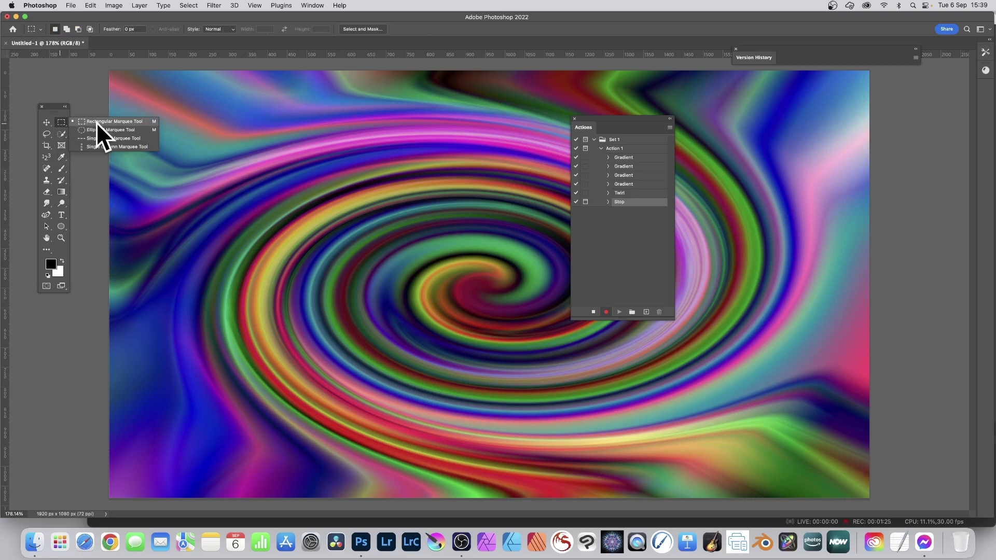
{"action": "left_click", "coordinate": [108, 123]}
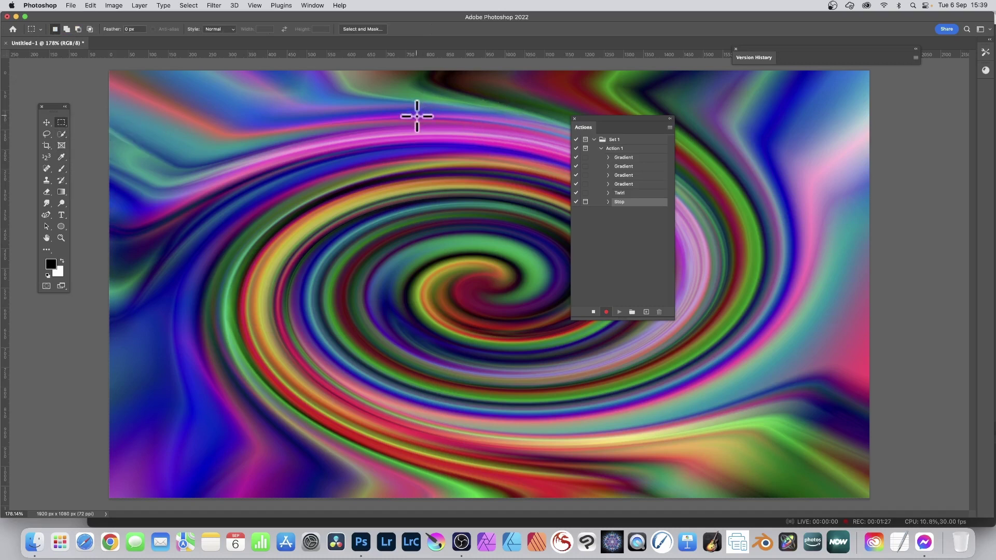
{"action": "left_click_drag", "start_coordinate": [419, 115], "coordinate": [505, 494]}
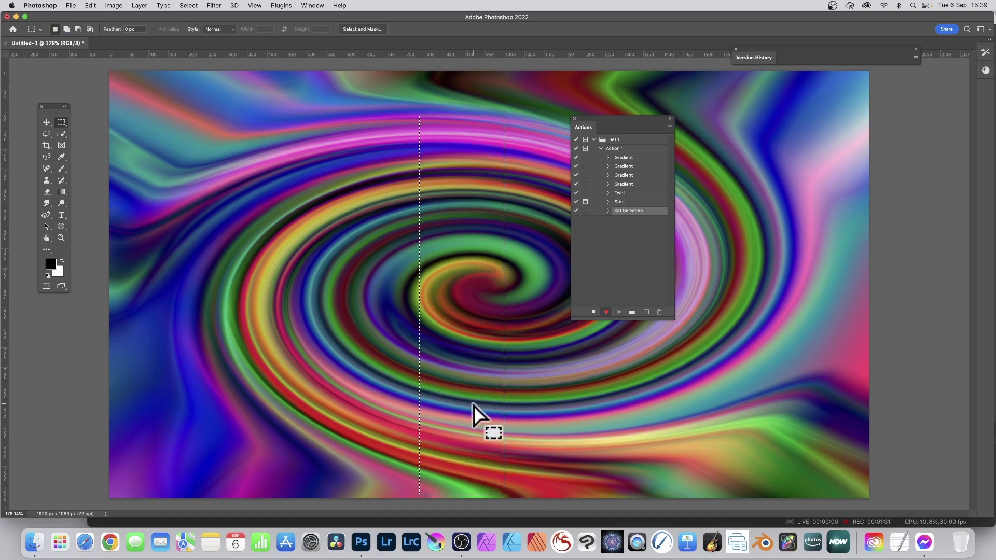
- Copy the selected strip and paste it onto a new Layer 1
{"action": "left_click", "coordinate": [91, 5]}
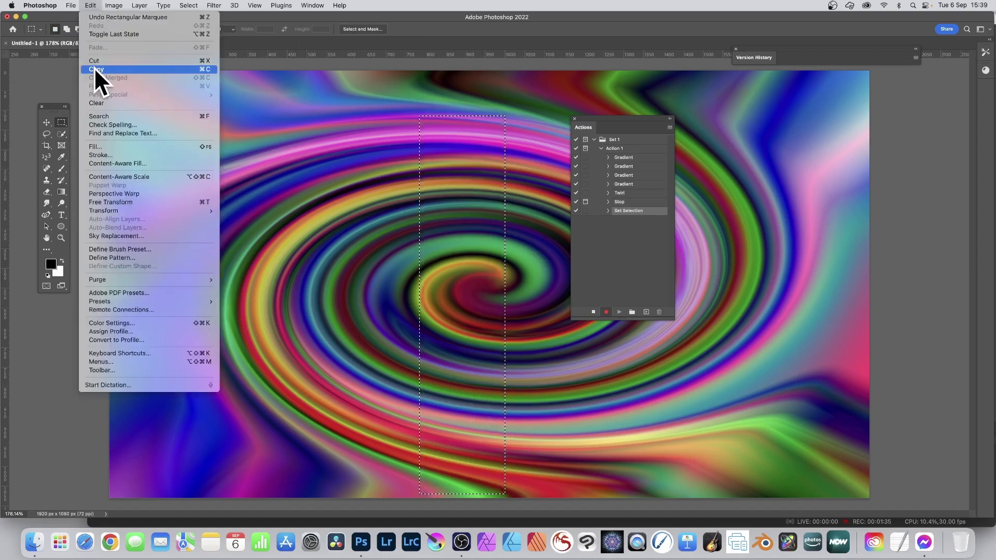
{"action": "left_click", "coordinate": [94, 69]}
{"action": "left_click", "coordinate": [91, 5]}
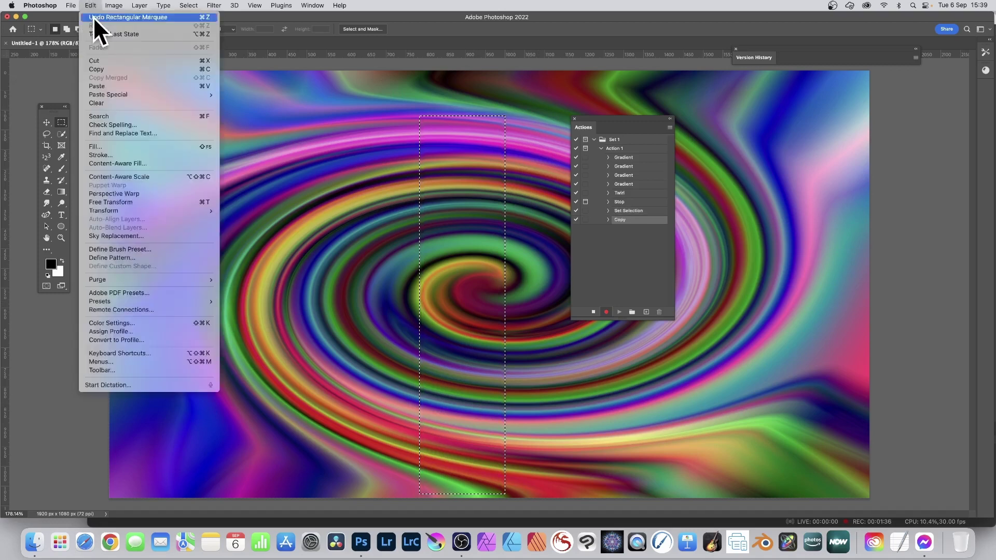
{"action": "left_click", "coordinate": [101, 85]}
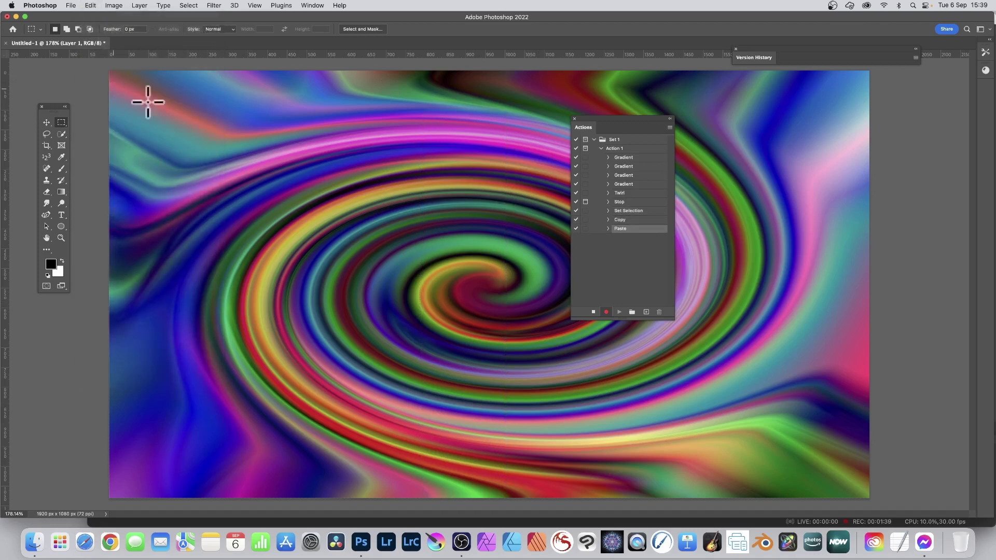
- Alt-drag the pasted strip repeatedly, scattering copies up to Layer 1 copy 16 across the canvas
{"action": "left_click", "coordinate": [45, 122]}
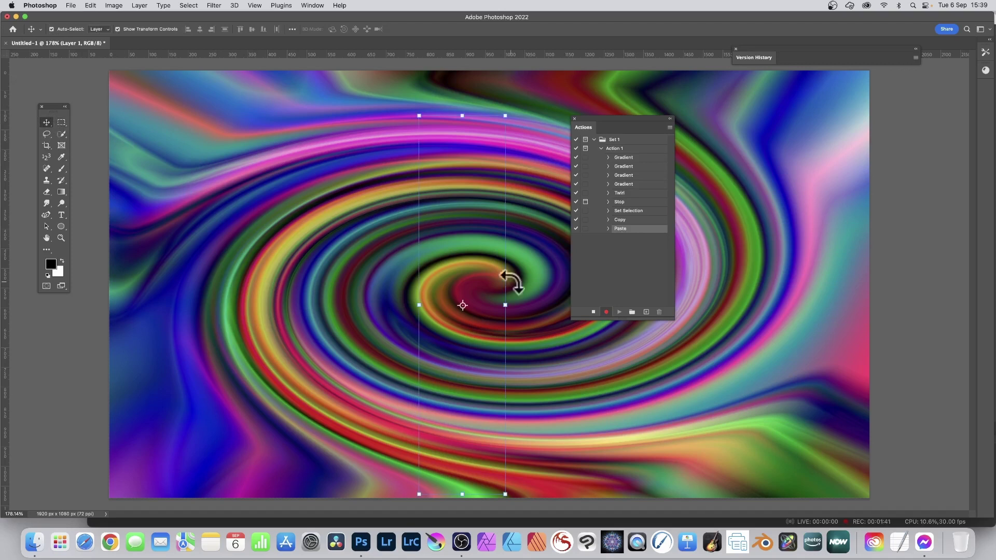
{"action": "left_click_drag", "start_coordinate": [466, 235], "coordinate": [446, 202]}
{"action": "left_click_drag", "start_coordinate": [446, 202], "coordinate": [577, 283]}
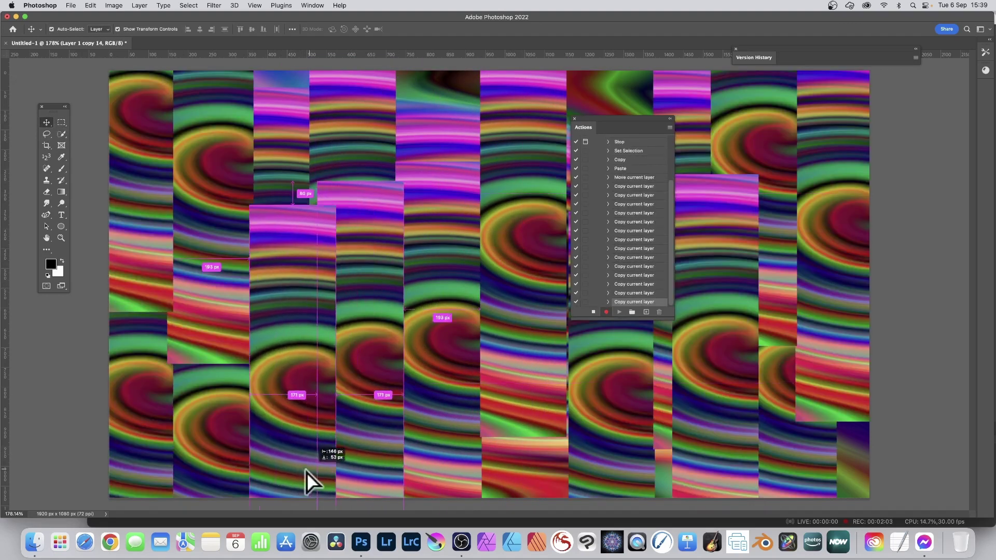
{"action": "left_click_drag", "start_coordinate": [307, 472], "coordinate": [455, 358]}
{"action": "left_click", "coordinate": [431, 229], "text": "alt"}
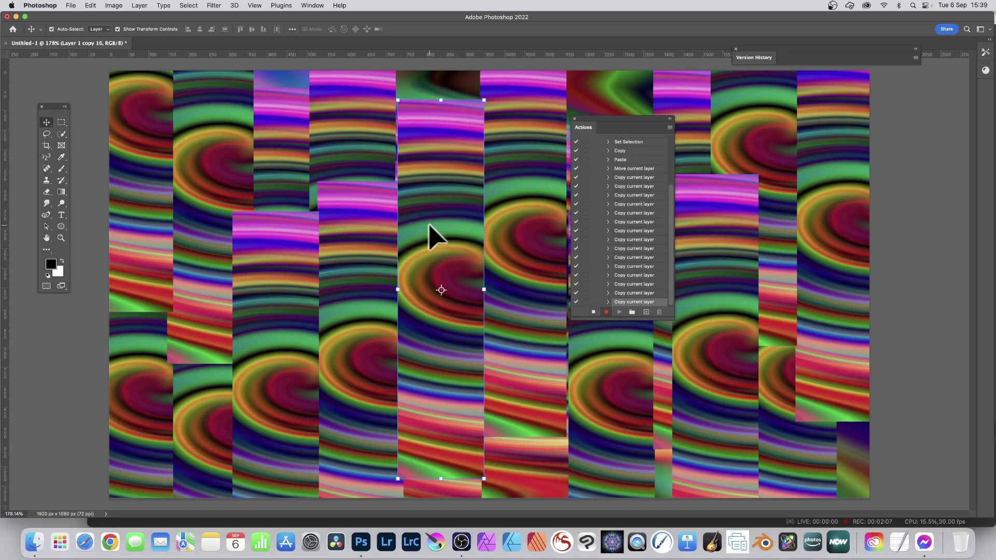
{"action": "left_click", "coordinate": [140, 6]}
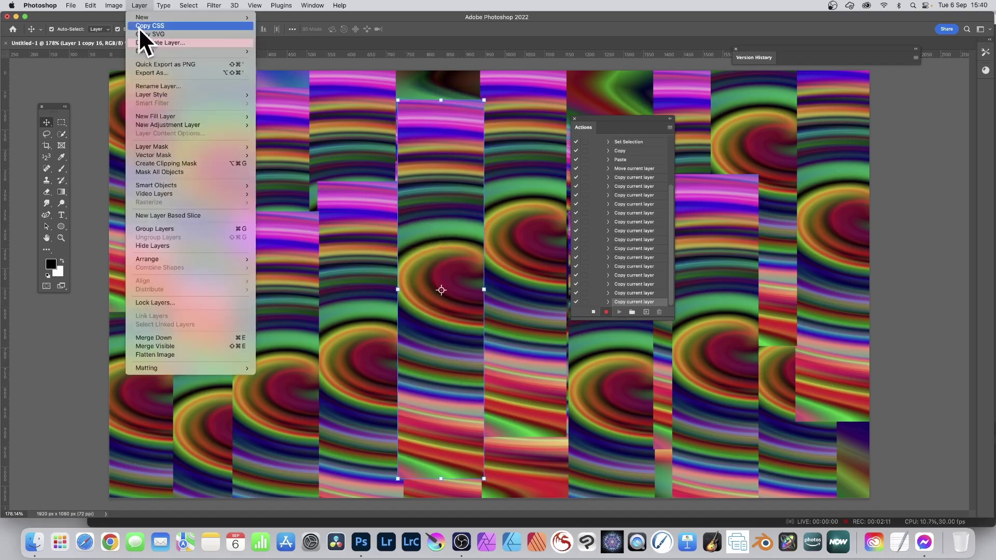
{"action": "left_click", "coordinate": [157, 354]}
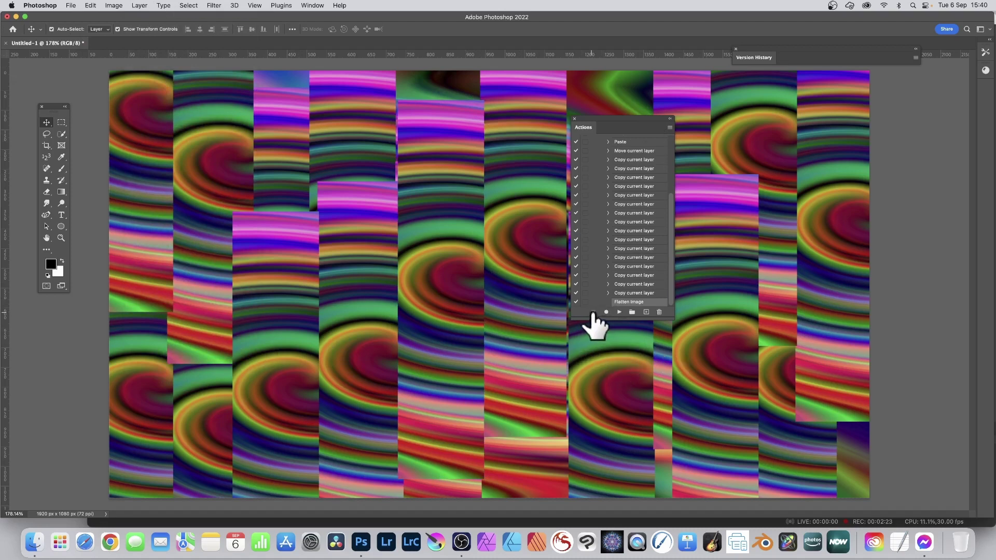
{"action": "left_click_drag", "start_coordinate": [671, 260], "coordinate": [668, 203]}
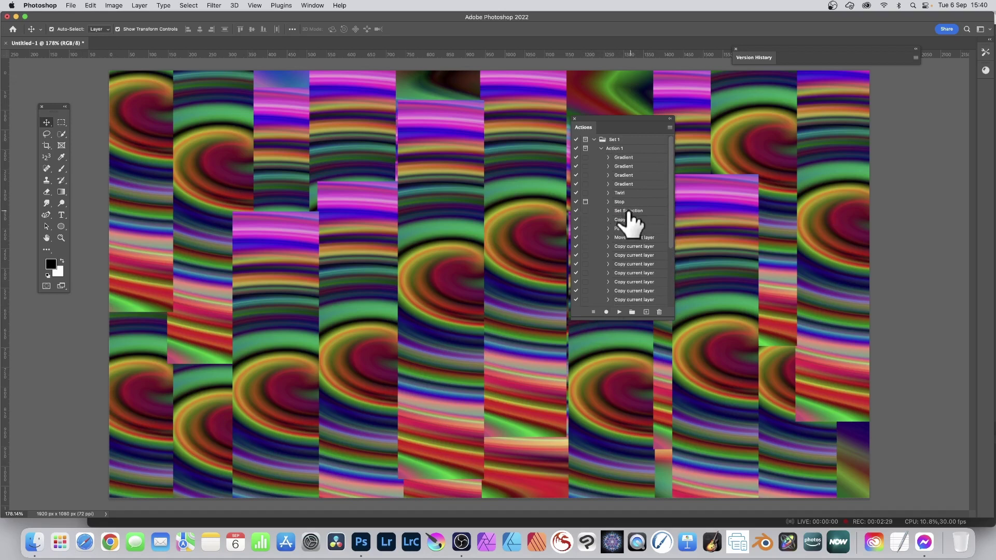
- Disable one recorded step in Action 1 and fill the canvas with White
{"action": "left_click", "coordinate": [577, 211]}
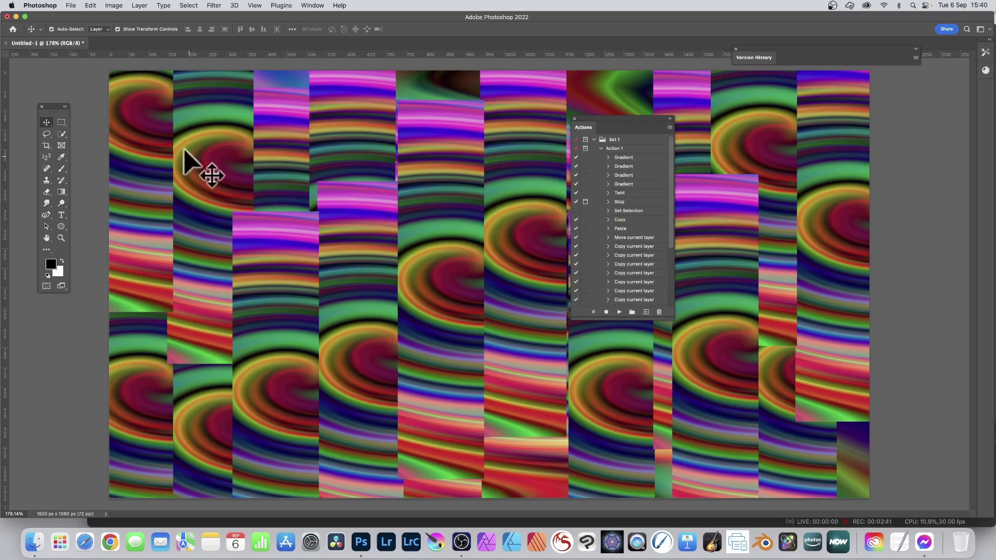
{"action": "left_click", "coordinate": [97, 5]}
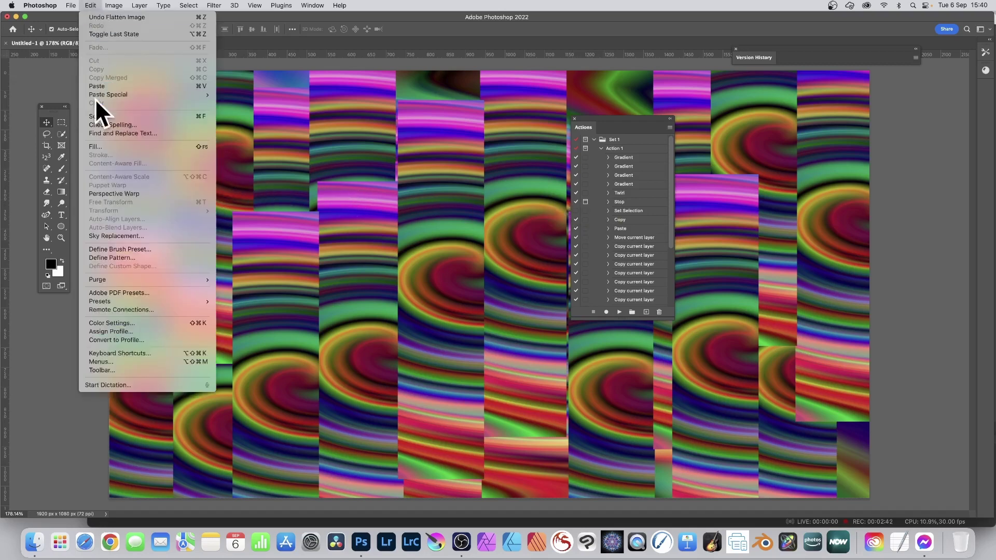
{"action": "left_click", "coordinate": [99, 145]}
{"action": "left_click", "coordinate": [360, 123]}
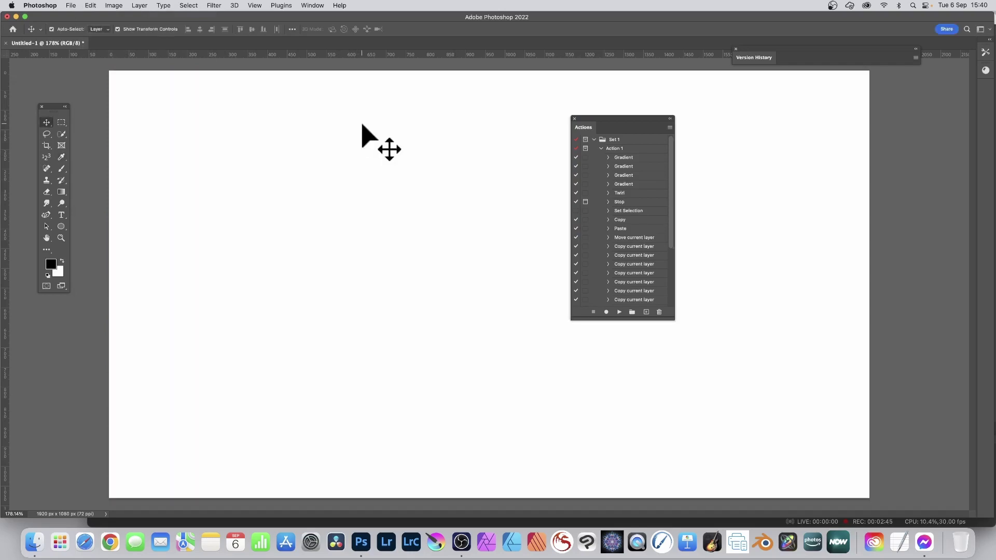
- Drag three Difference gradients over the white canvas for a new multicoloured background
{"action": "left_click", "coordinate": [61, 192]}
{"action": "left_click_drag", "start_coordinate": [412, 116], "coordinate": [225, 257]}
{"action": "left_click_drag", "start_coordinate": [273, 120], "coordinate": [525, 316]}
{"action": "left_click_drag", "start_coordinate": [397, 197], "coordinate": [310, 231]}
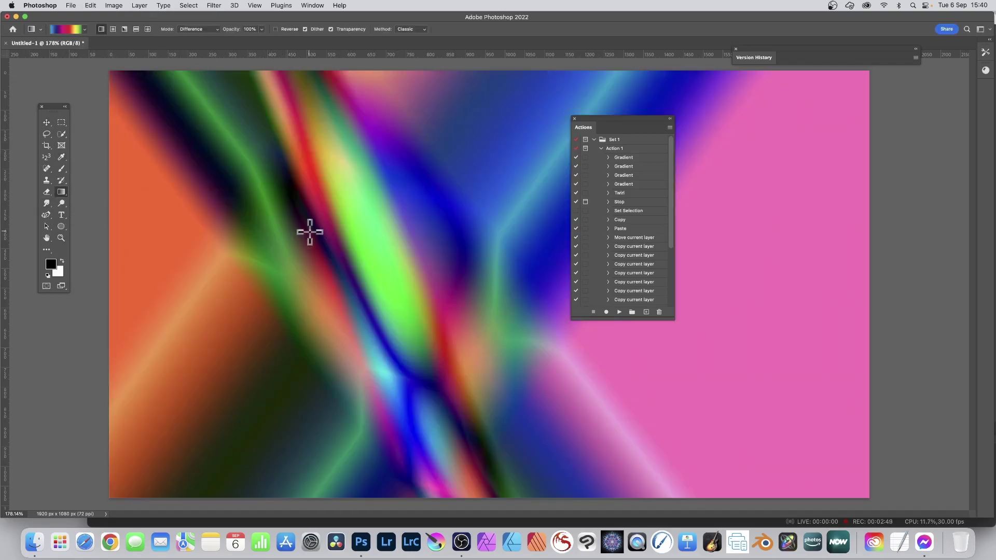
- Replay Action 1, continue at the Stop, draw a tall rectangular selection, and resume playback
{"action": "left_click", "coordinate": [626, 149]}
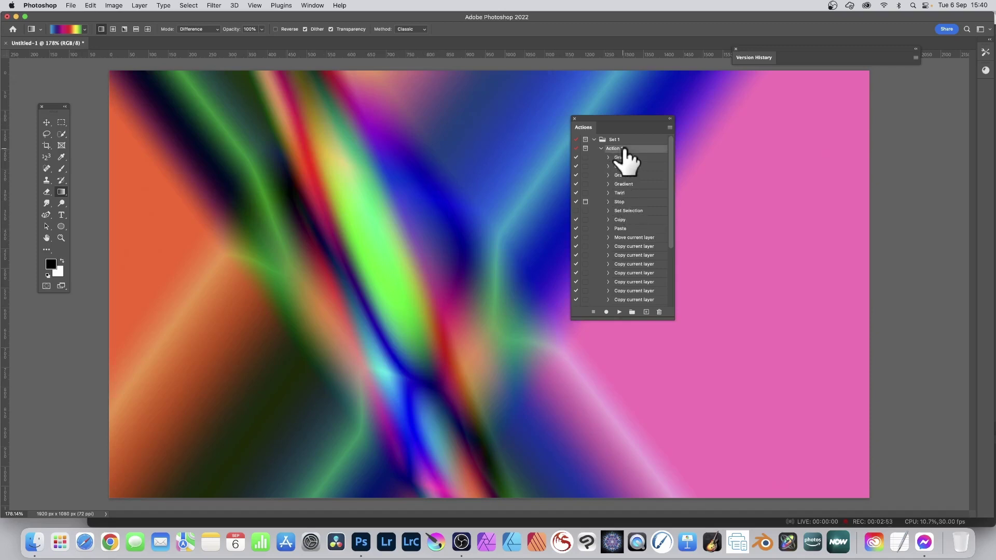
{"action": "left_click", "coordinate": [619, 312]}
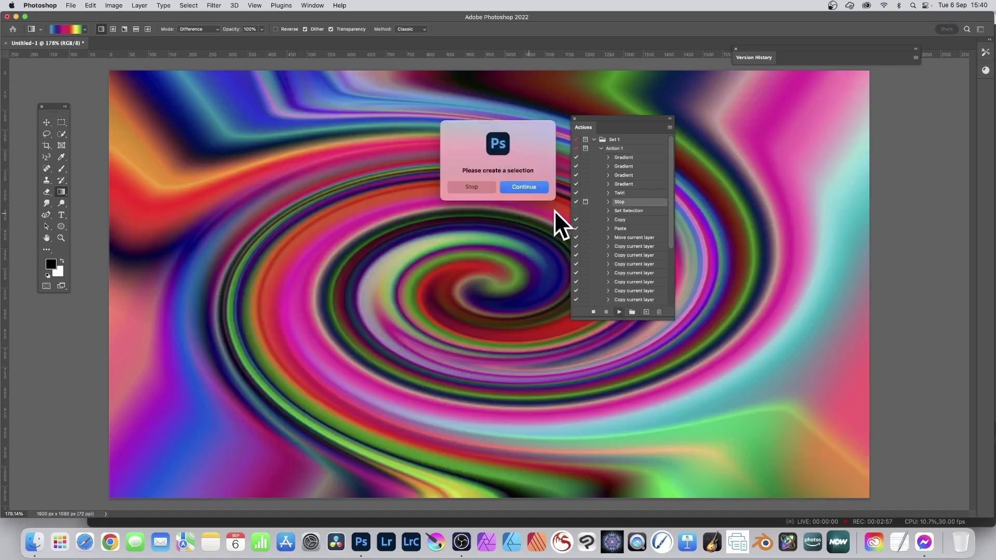
{"action": "left_click", "coordinate": [472, 186]}
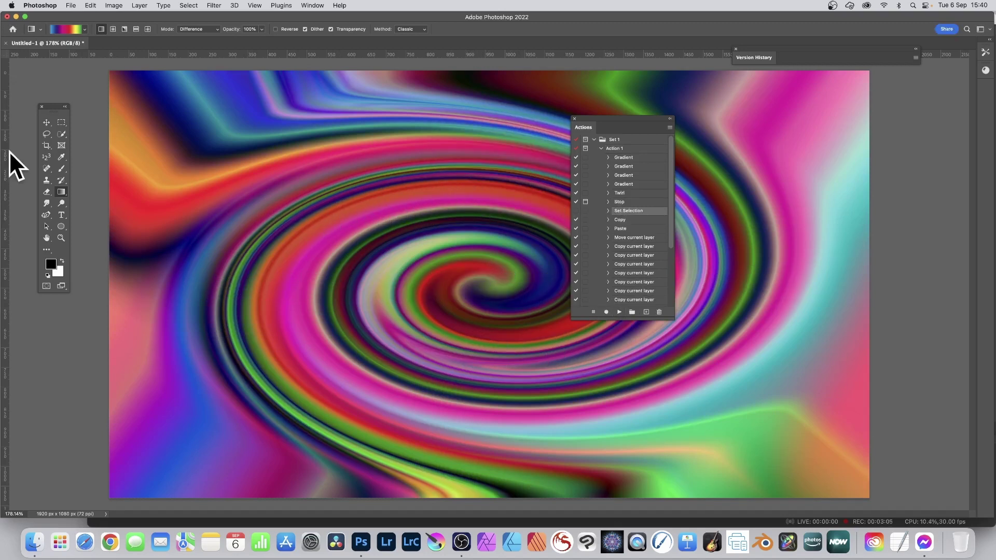
{"action": "left_click", "coordinate": [62, 122]}
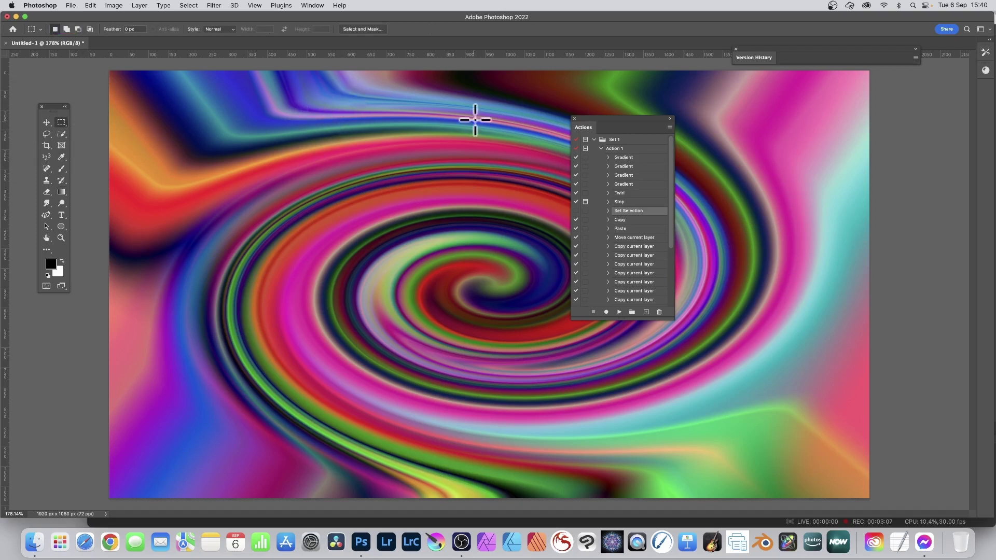
{"action": "left_click_drag", "start_coordinate": [399, 90], "coordinate": [566, 404]}
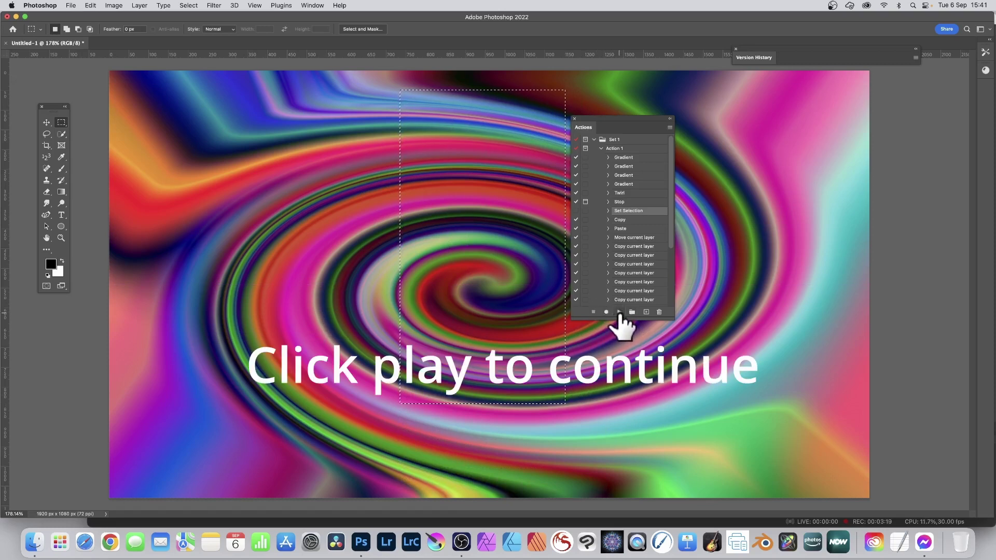
{"action": "left_click", "coordinate": [619, 312]}
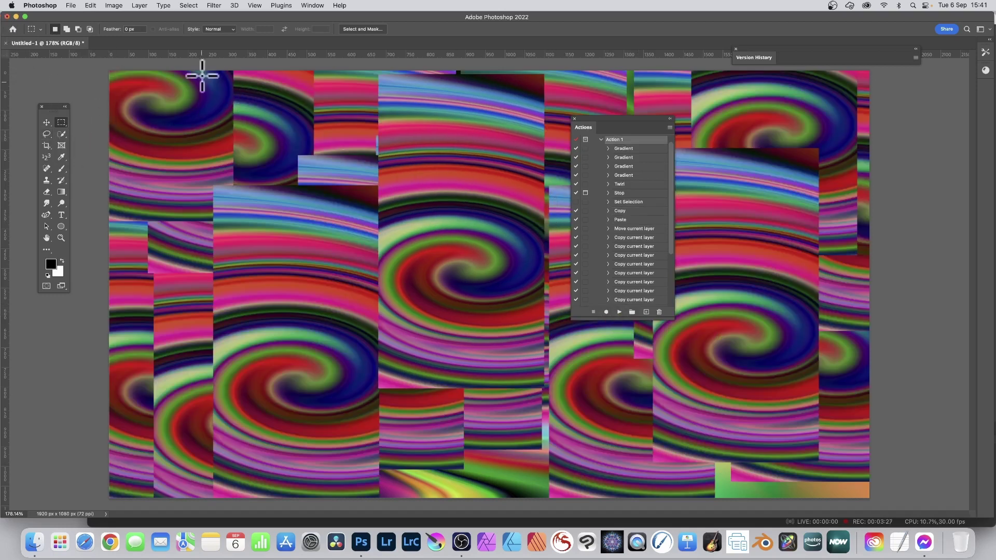
- Fill the whole canvas with White
{"action": "left_click", "coordinate": [90, 6]}
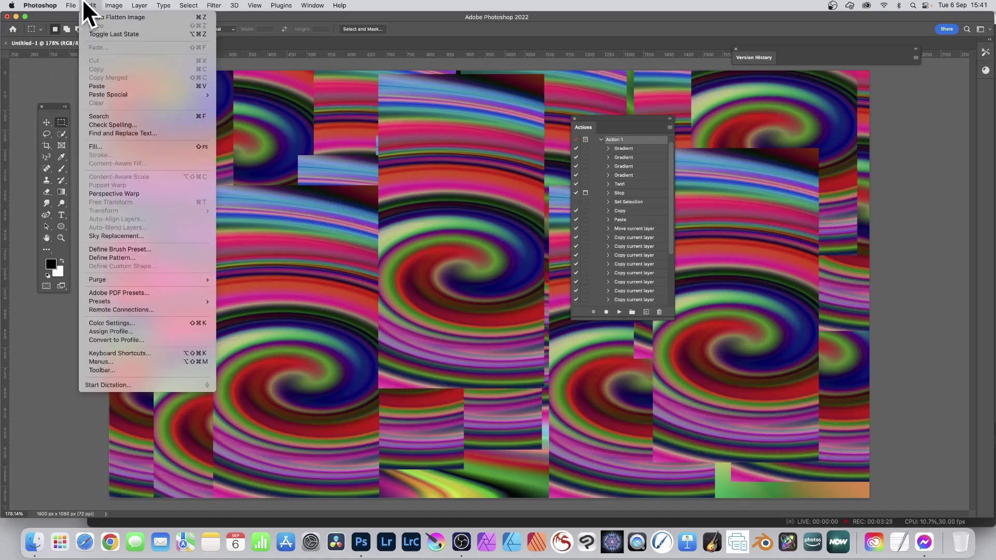
{"action": "left_click", "coordinate": [94, 148]}
{"action": "left_click", "coordinate": [362, 123]}
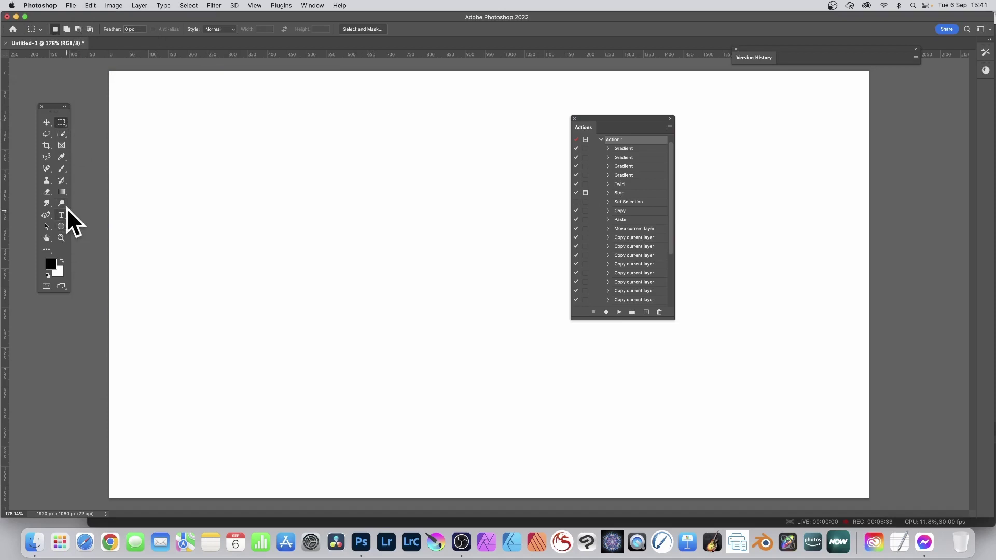
- Drag a rainbow gradient plus two Difference gradients, then replay Action 1 up to its Stop
{"action": "left_click", "coordinate": [61, 192]}
{"action": "left_click_drag", "start_coordinate": [242, 109], "coordinate": [440, 188]}
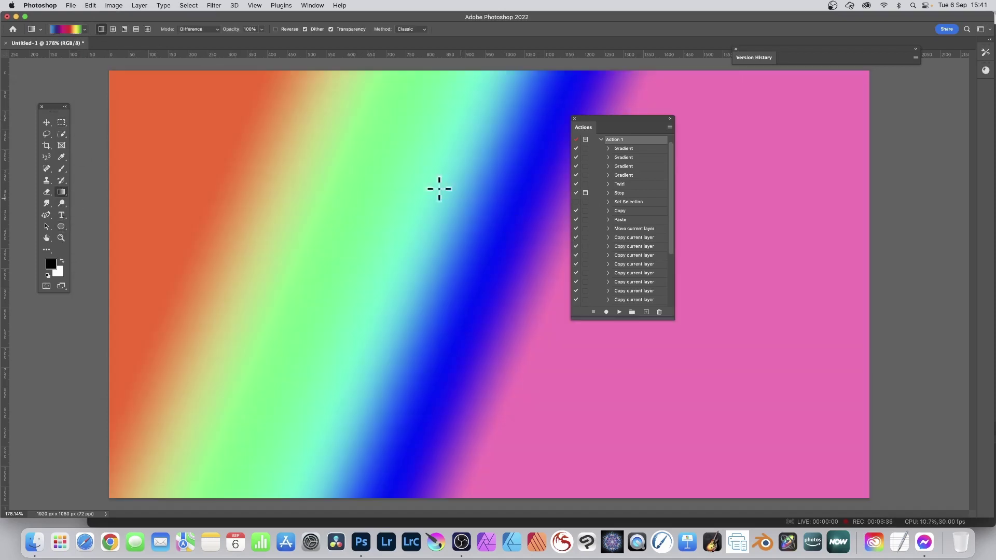
{"action": "left_click_drag", "start_coordinate": [401, 126], "coordinate": [311, 170]}
{"action": "left_click_drag", "start_coordinate": [353, 142], "coordinate": [279, 305]}
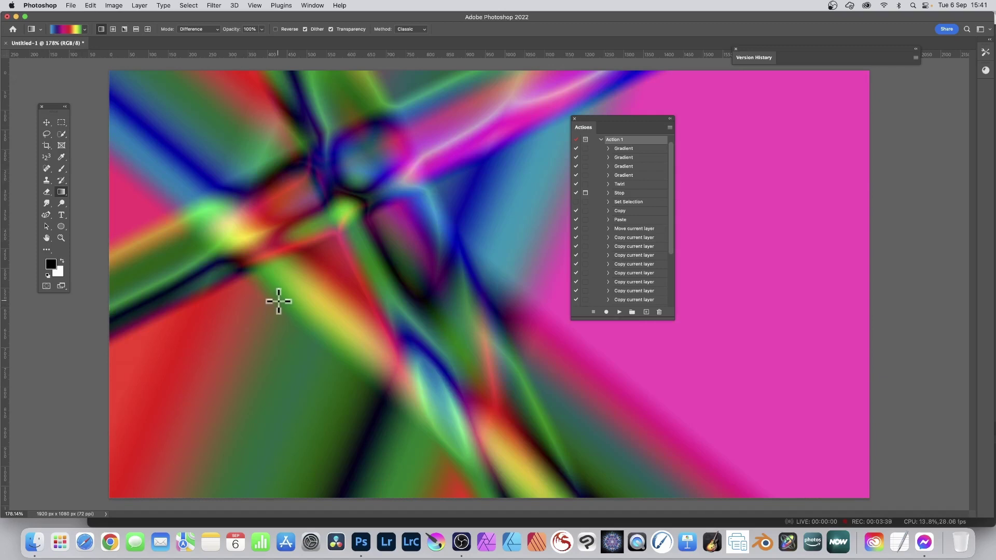
{"action": "left_click", "coordinate": [618, 312]}
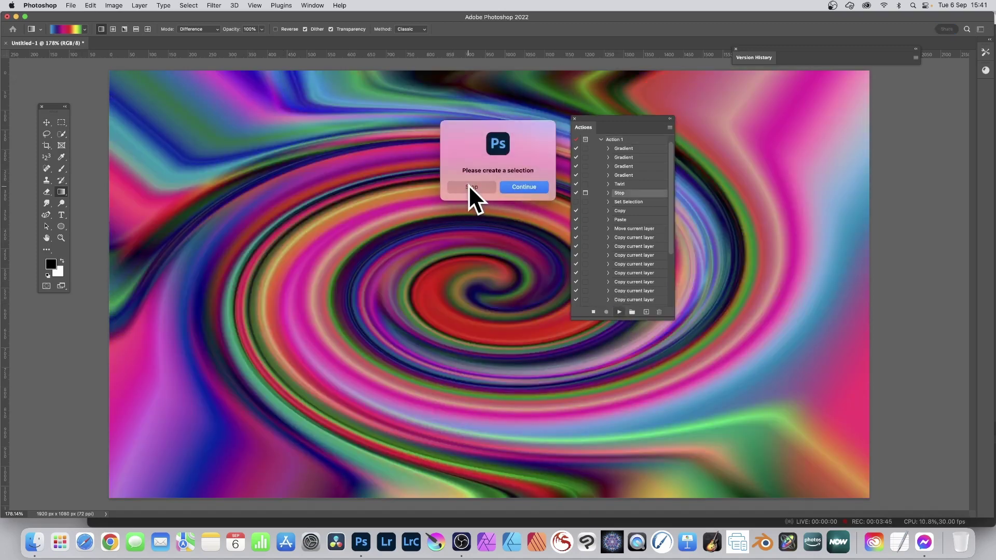
- Continue past the Stop, draw a roughly 718 by 427 px elliptical selection, and resume Action 1
{"action": "left_click", "coordinate": [471, 187]}
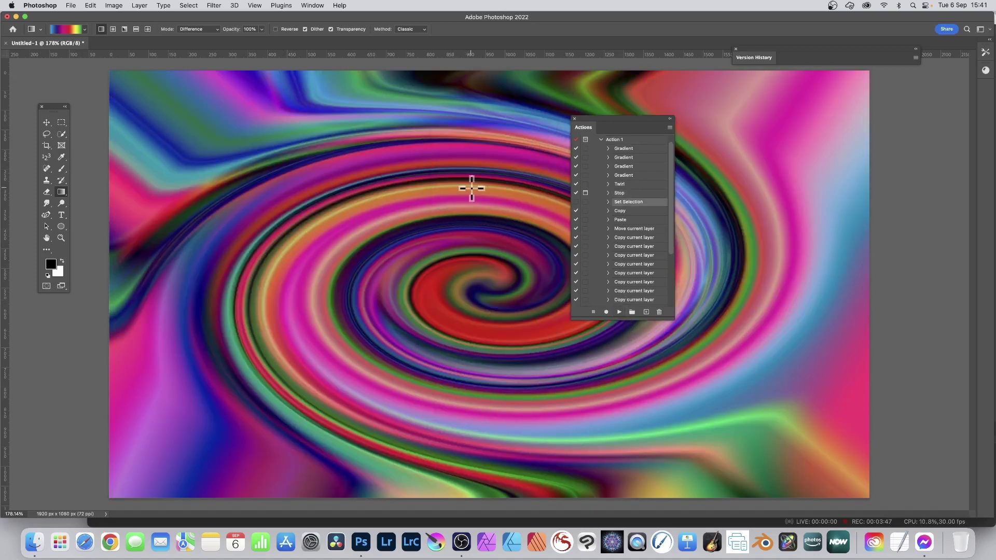
{"action": "left_click", "coordinate": [62, 122]}
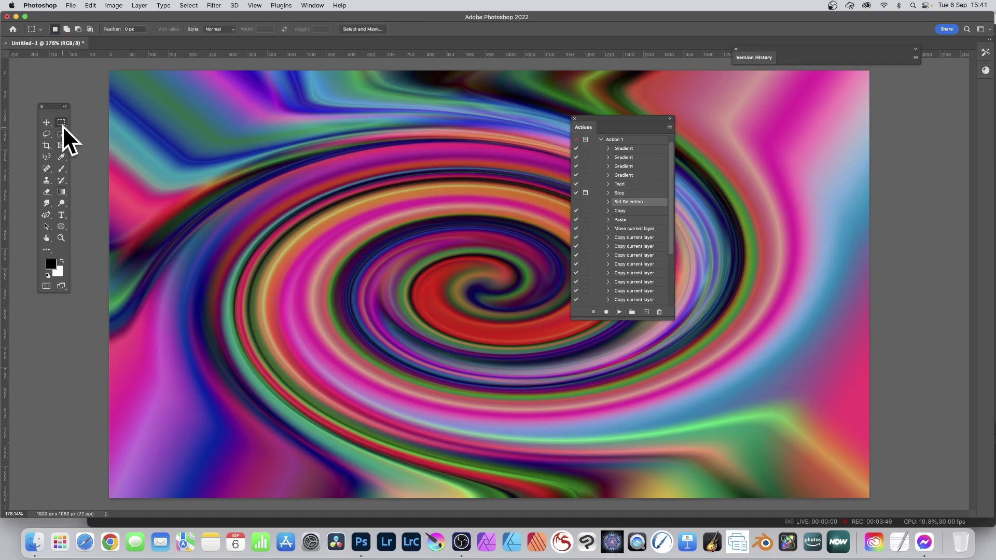
{"action": "left_click", "coordinate": [101, 131]}
{"action": "left_click_drag", "start_coordinate": [341, 211], "coordinate": [642, 382]}
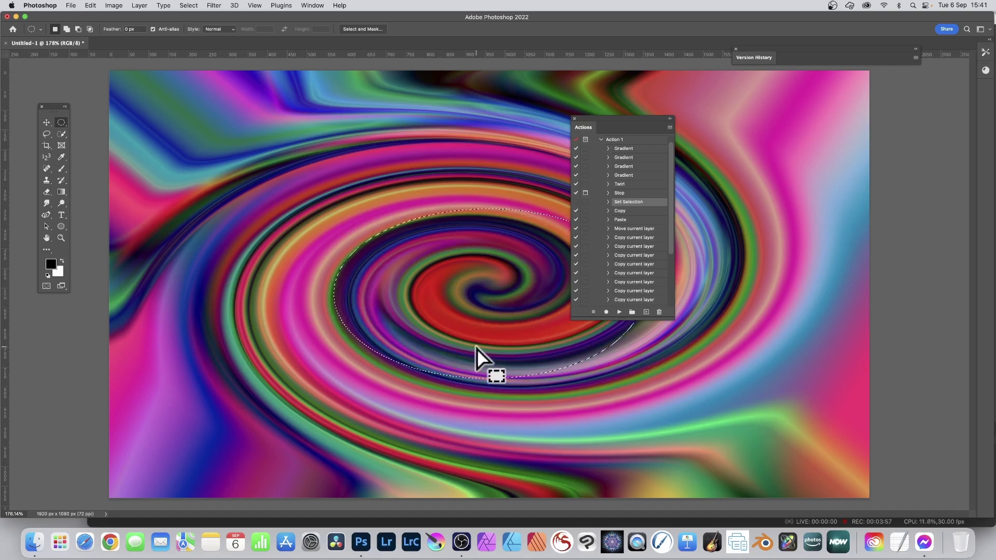
{"action": "left_click", "coordinate": [619, 312]}
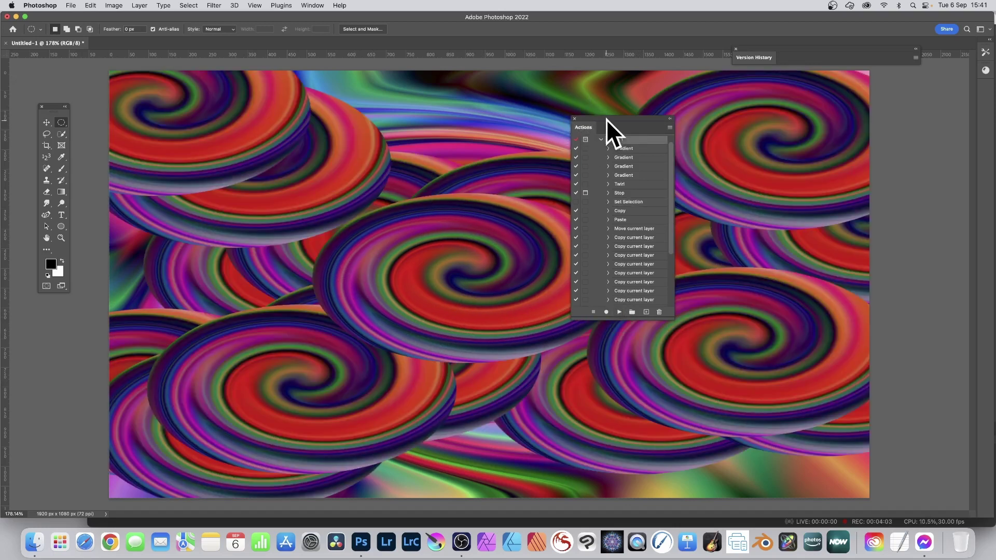
{"action": "left_click_drag", "start_coordinate": [609, 119], "coordinate": [730, 109]}
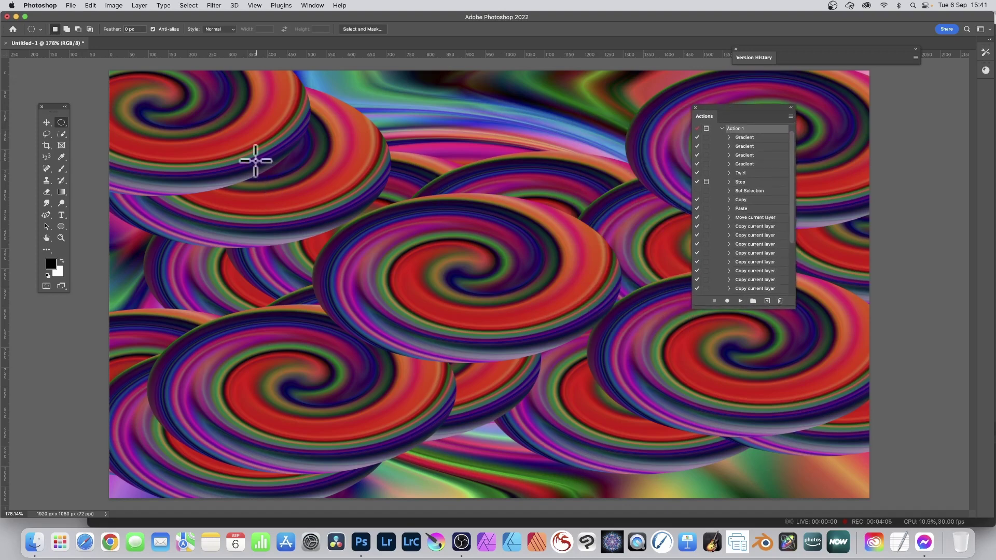
- Apply Oil Paint to the swirl-disc artwork with Stylization 10.0 and Cleanliness 10.0
{"action": "left_click", "coordinate": [209, 4]}
{"action": "mouse_move", "coordinate": [272, 181]}
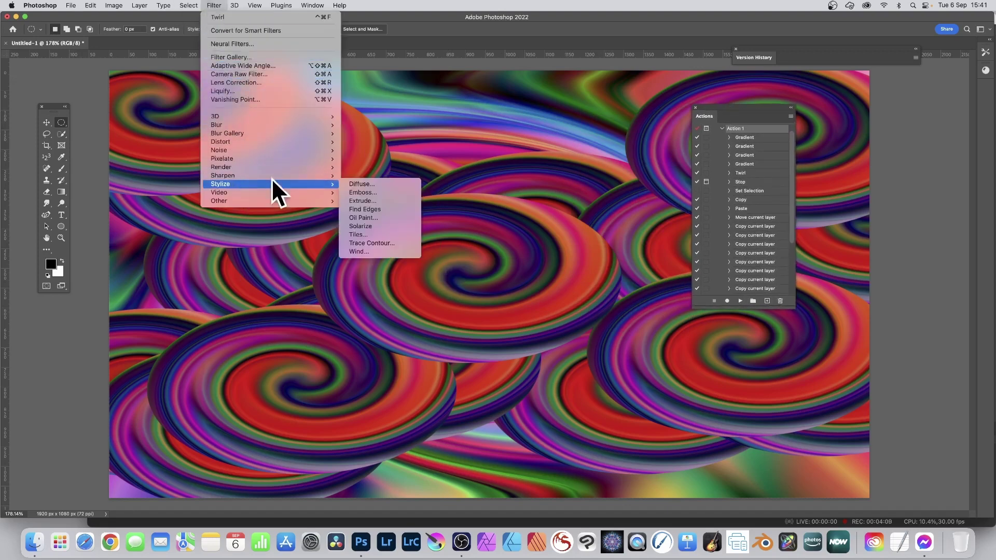
{"action": "left_click", "coordinate": [382, 217]}
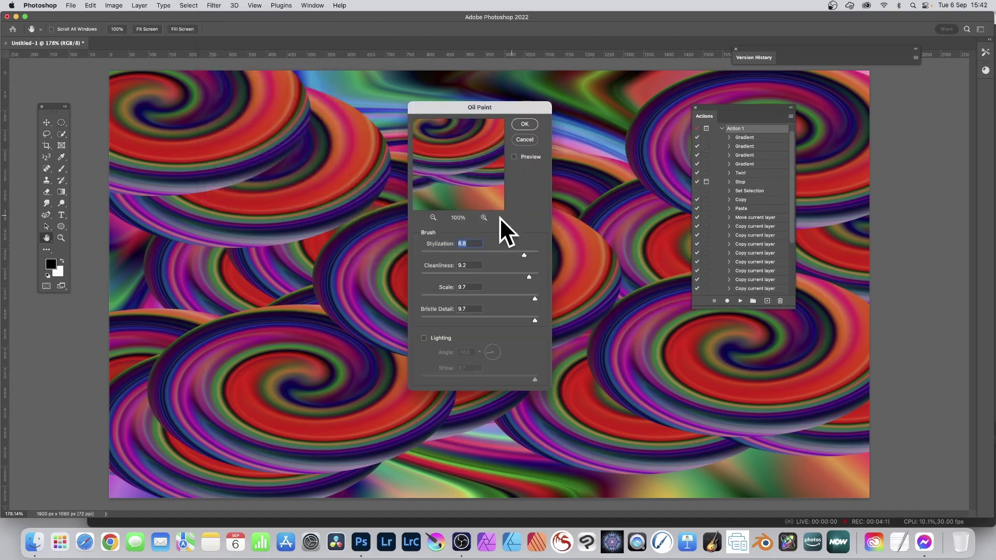
{"action": "left_click_drag", "start_coordinate": [525, 255], "coordinate": [551, 270]}
{"action": "left_click", "coordinate": [524, 124]}
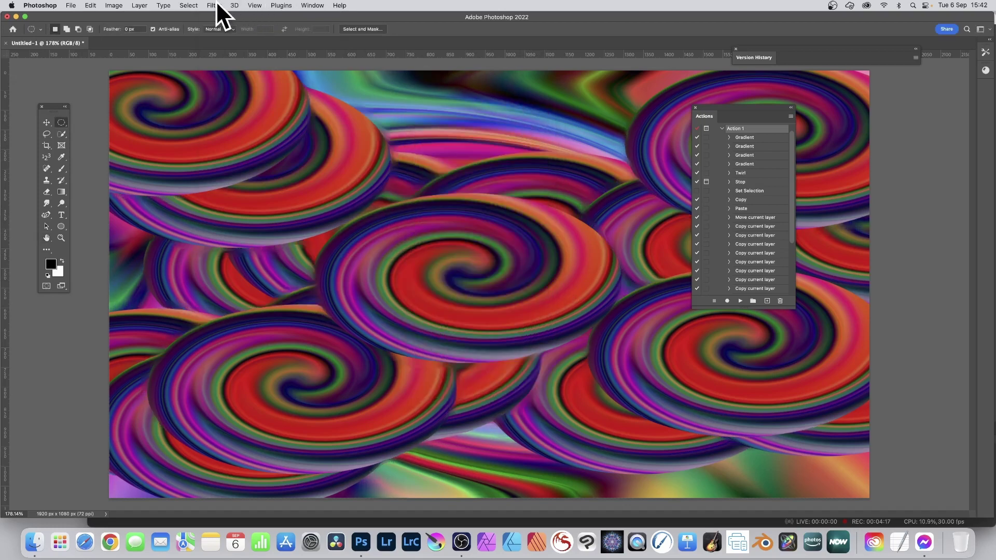